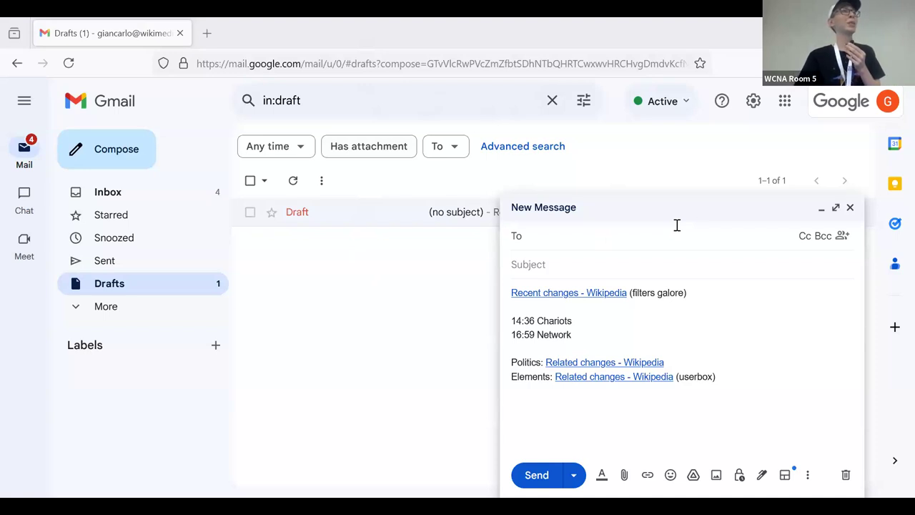
Step: Open the Recent changes - Wikipedia link from the draft email in a new browser tab
click(592, 302)
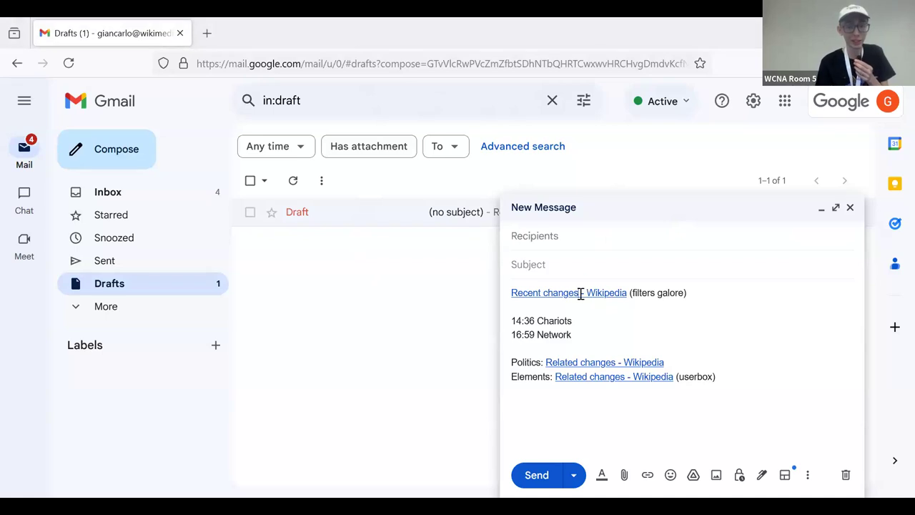
right_click(580, 294)
key(t)
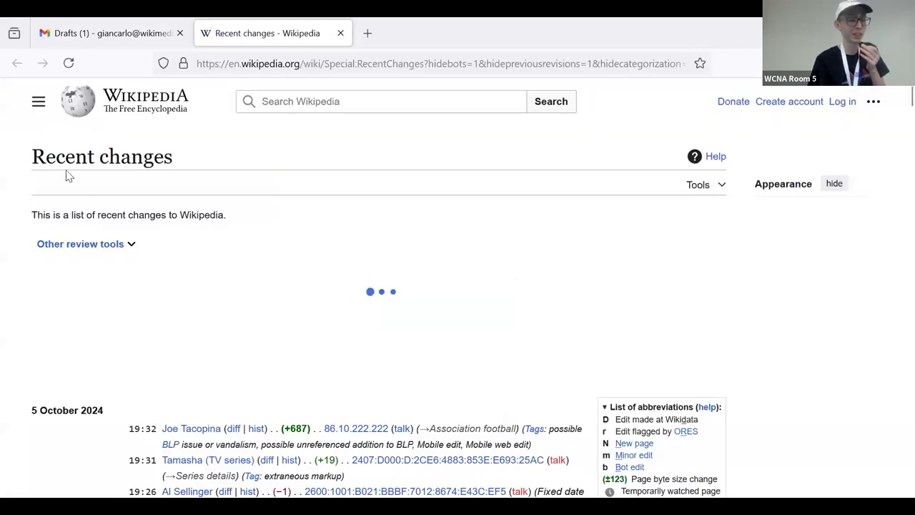
Step: Look through the active filters and the flagged edits listed on the Recent changes page
scroll(249, 241, down, 5)
scroll(291, 243, up, 1)
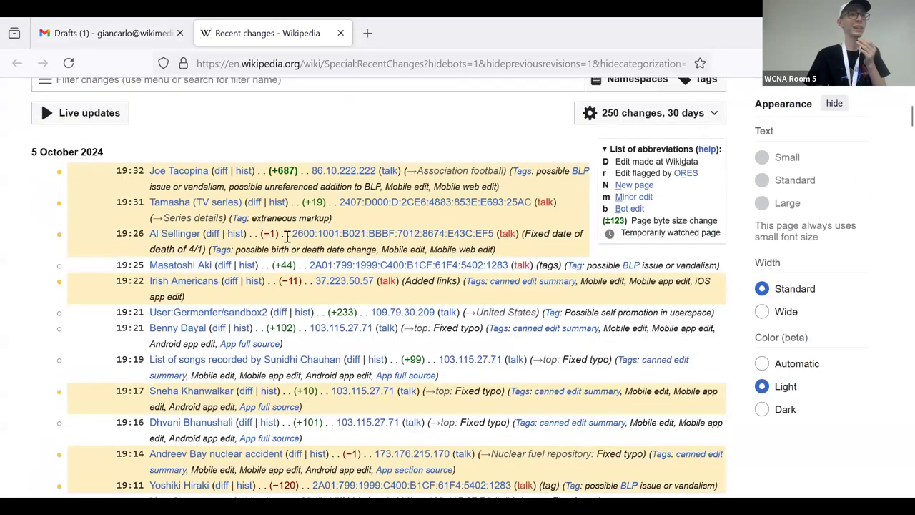
scroll(291, 243, up, 5)
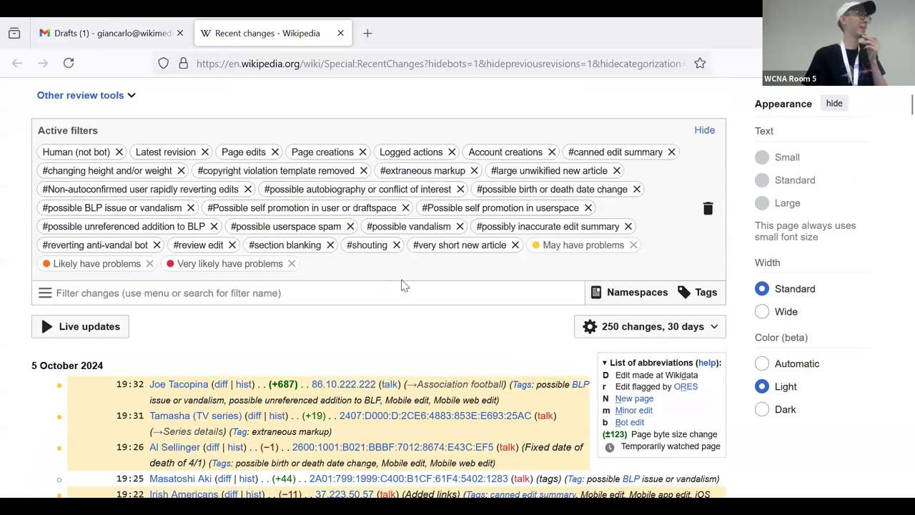
scroll(402, 285, down, 7)
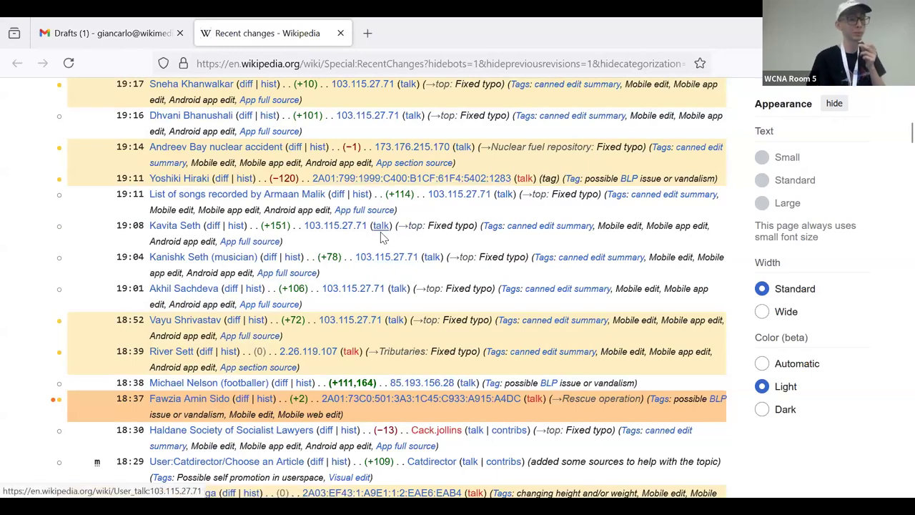
scroll(386, 240, down, 3)
scroll(390, 247, up, 15)
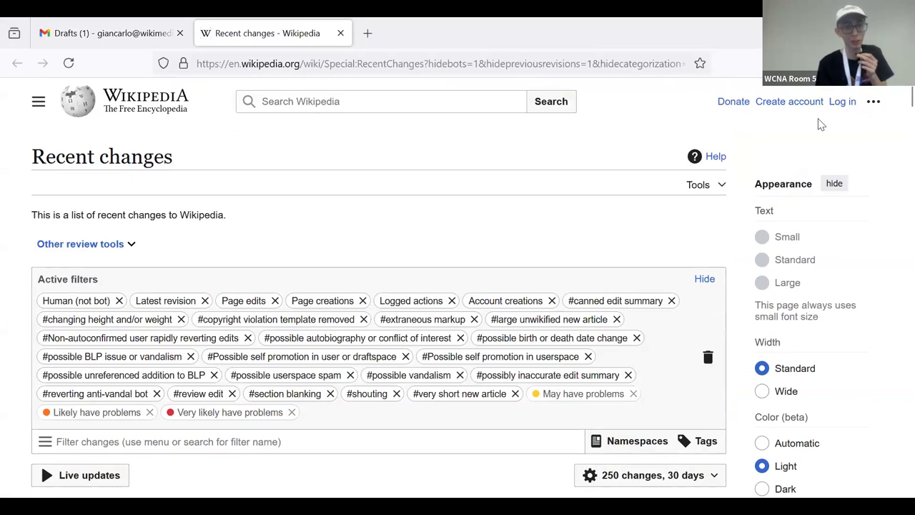
Step: Log in to Wikipedia with the account's username and password
click(842, 104)
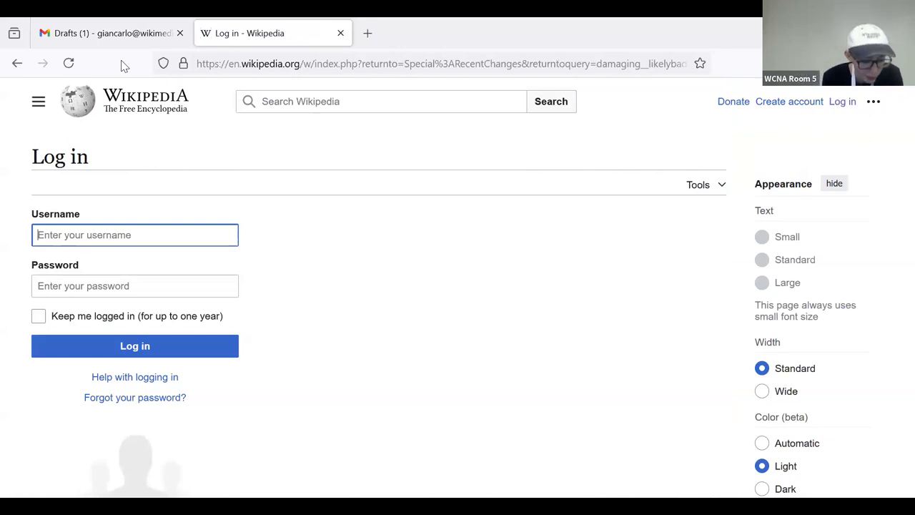
text(Rati)
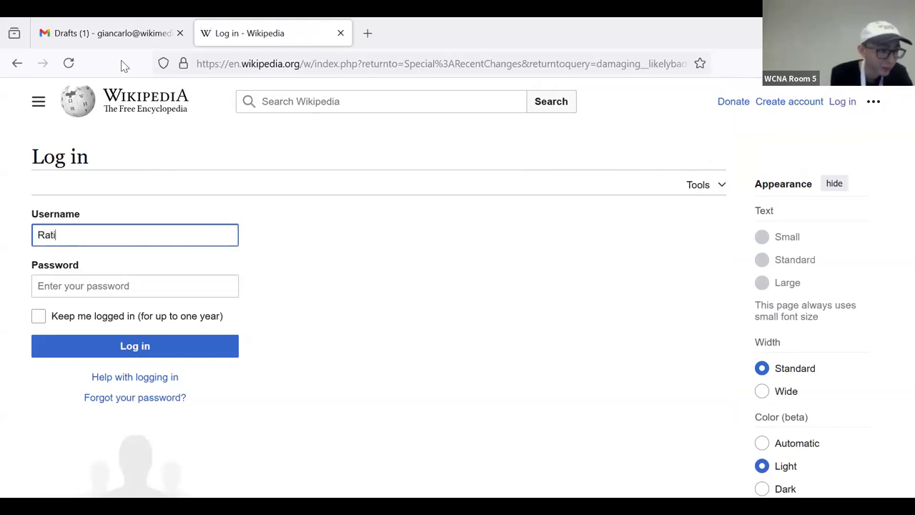
text(onalSock)
key(Tab)
text(•••••••)
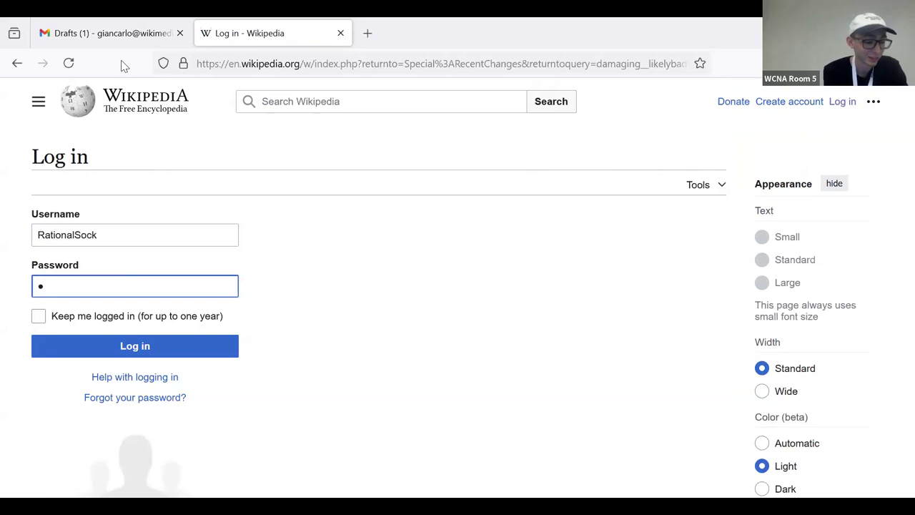
text(••••••)
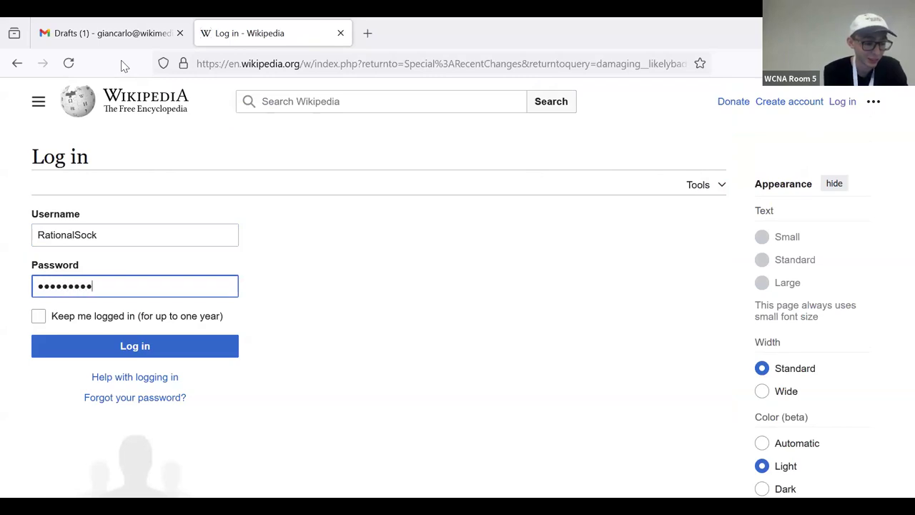
key(Return)
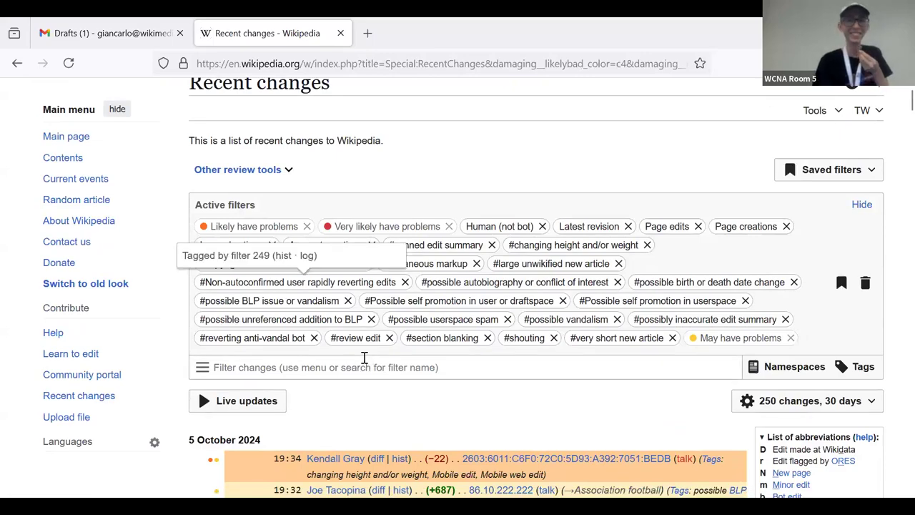
Step: Open the diff of the 16:59 Network address translation edit in a new tab and roll it back as vandalism
scroll(365, 364, down, 5)
scroll(365, 364, down, 12)
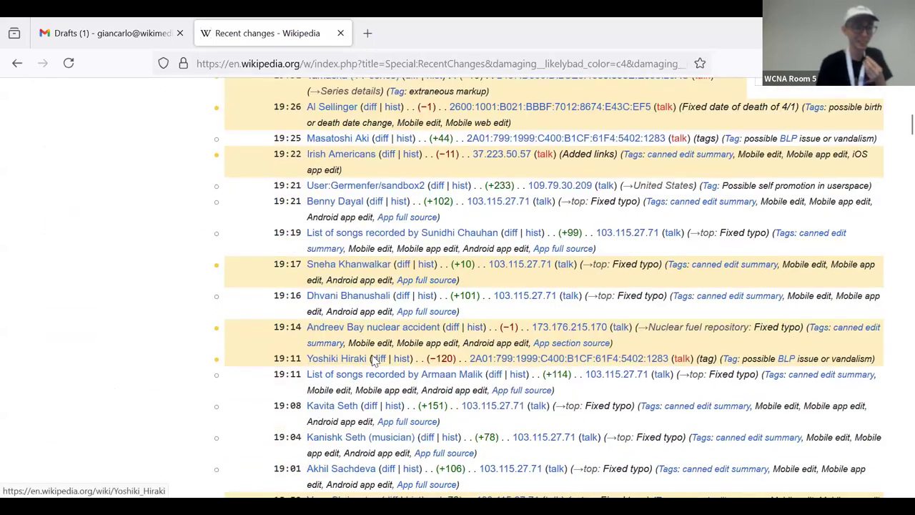
scroll(371, 204, down, 10)
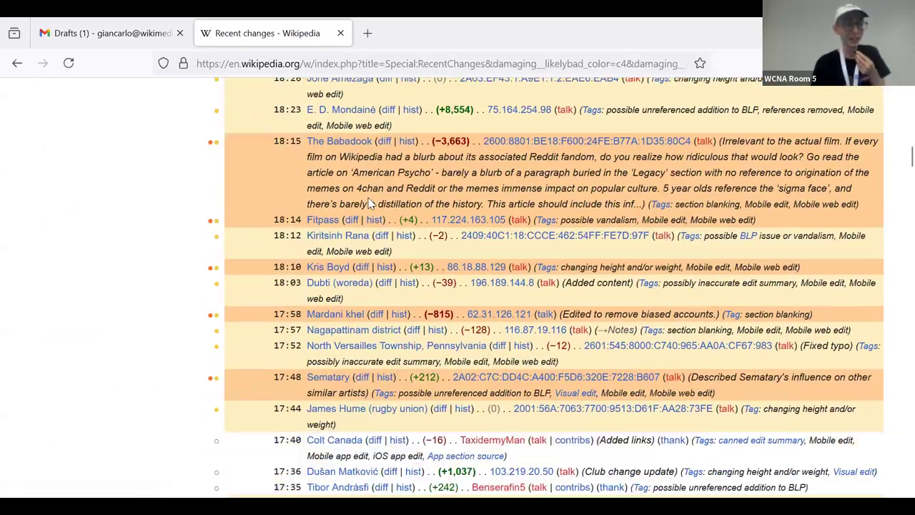
scroll(371, 276, down, 4)
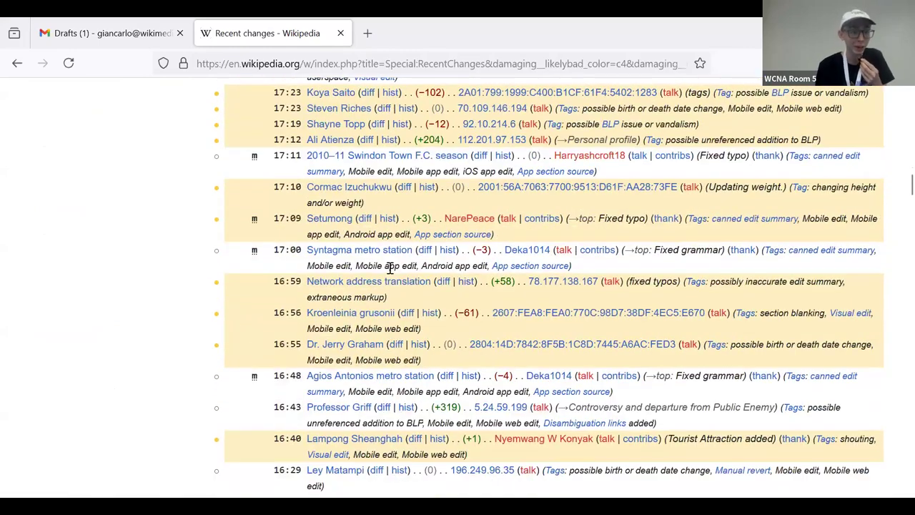
middle_click(443, 281)
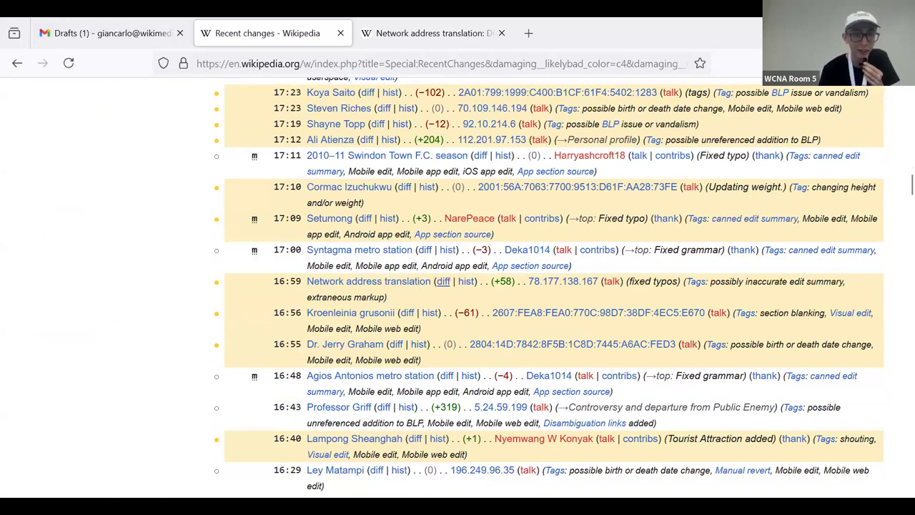
click(429, 32)
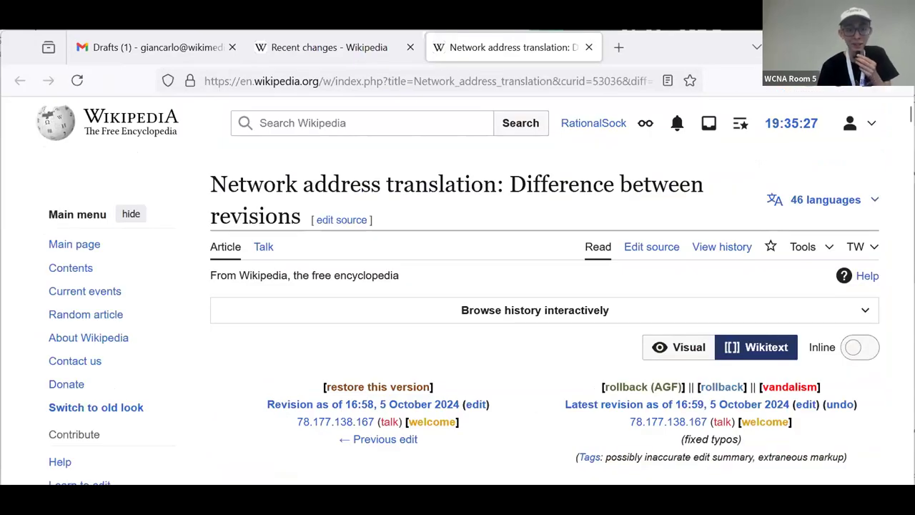
scroll(553, 286, down, 3)
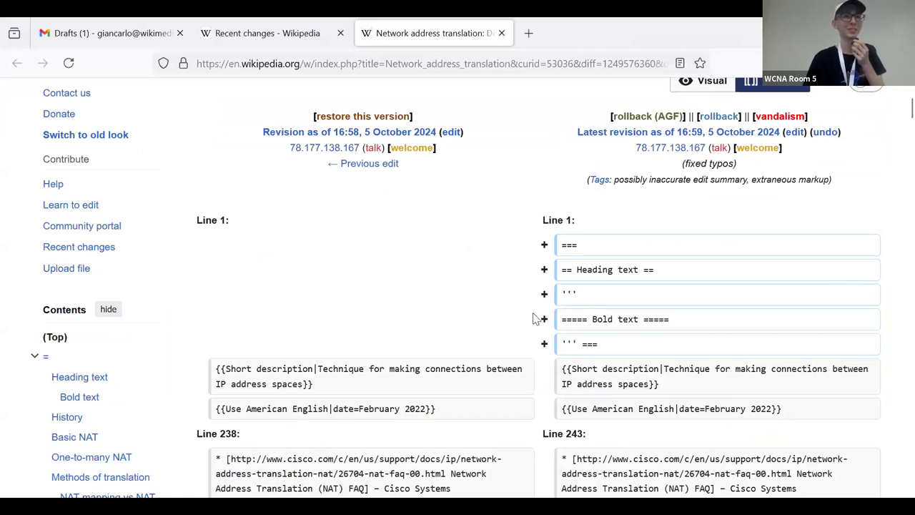
click(783, 120)
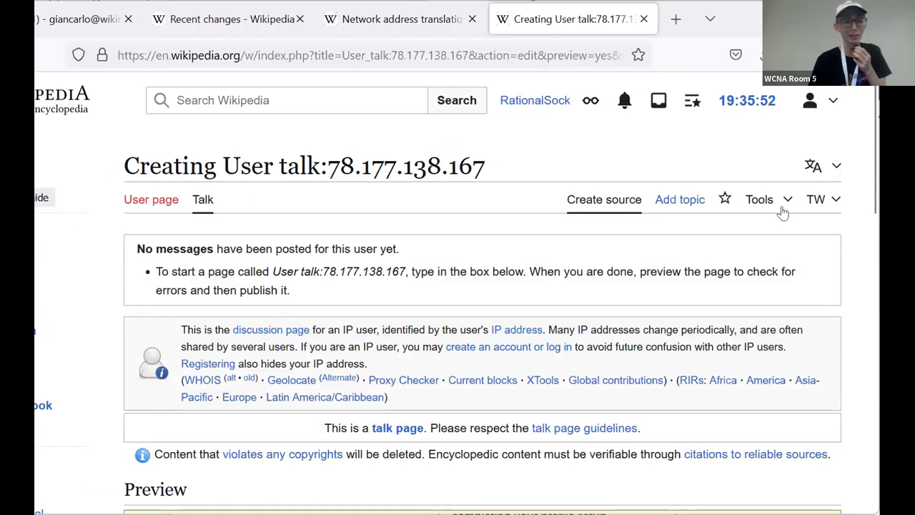
Step: Issue the reverted IP editor a Twinkle uw-vandalism1 warning linked to the Network address translation page
click(820, 199)
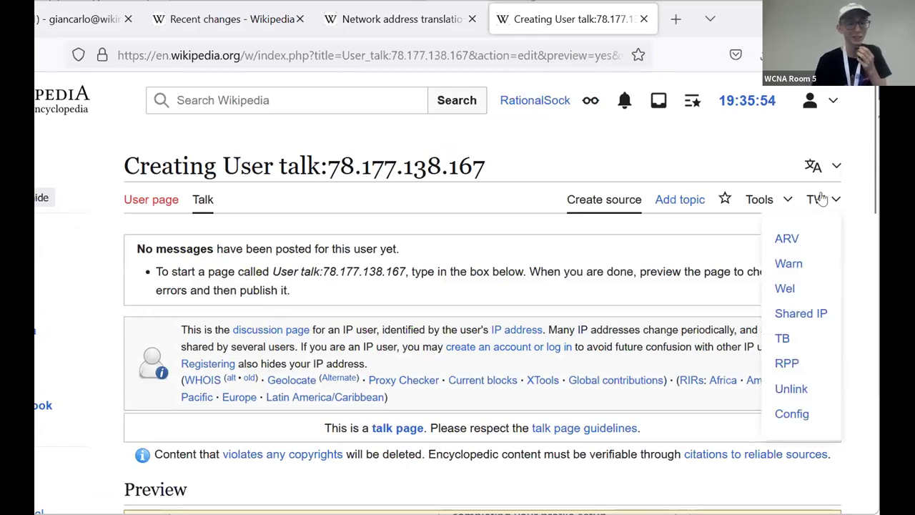
click(760, 201)
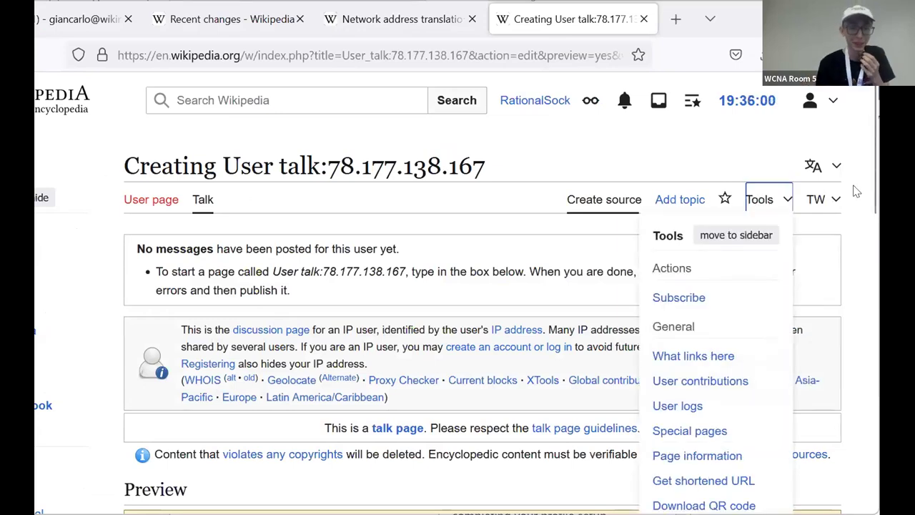
click(819, 201)
click(805, 262)
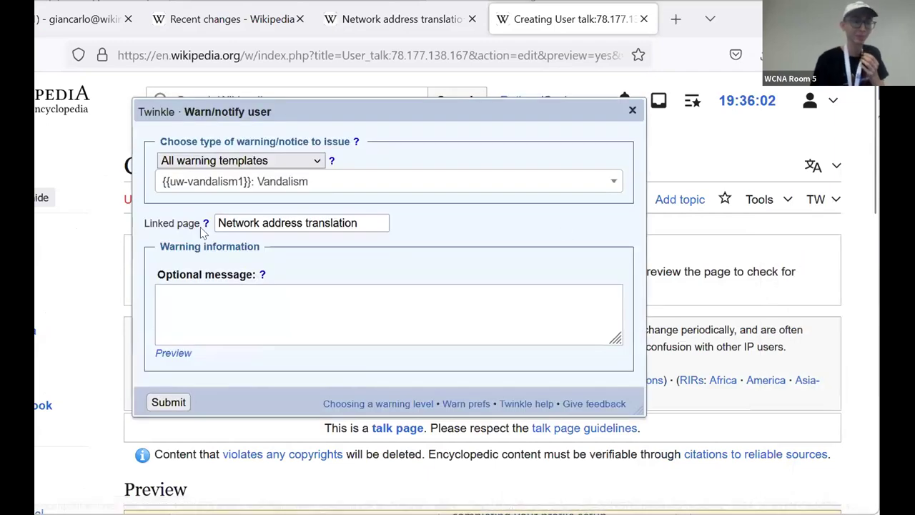
click(170, 404)
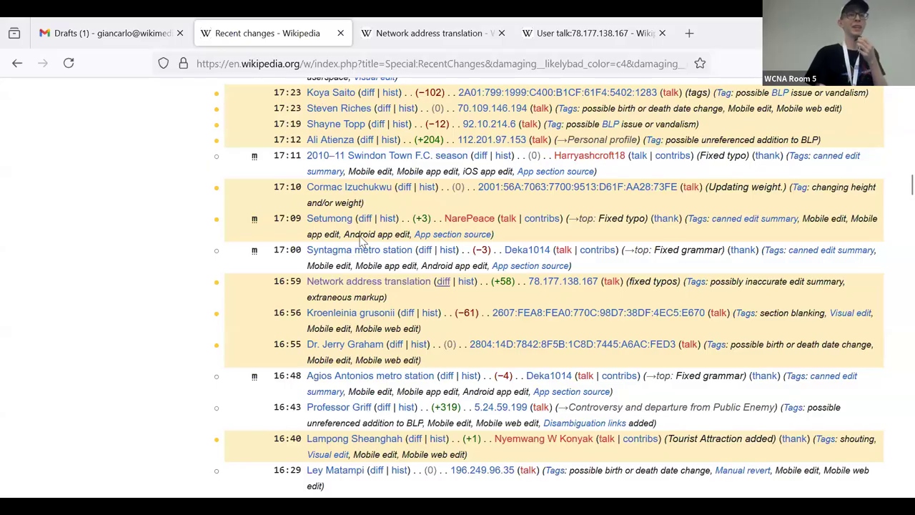
Step: Open the logged-in account's user page from Recent changes and follow its link to the main account's user page
mouse_move(361, 161)
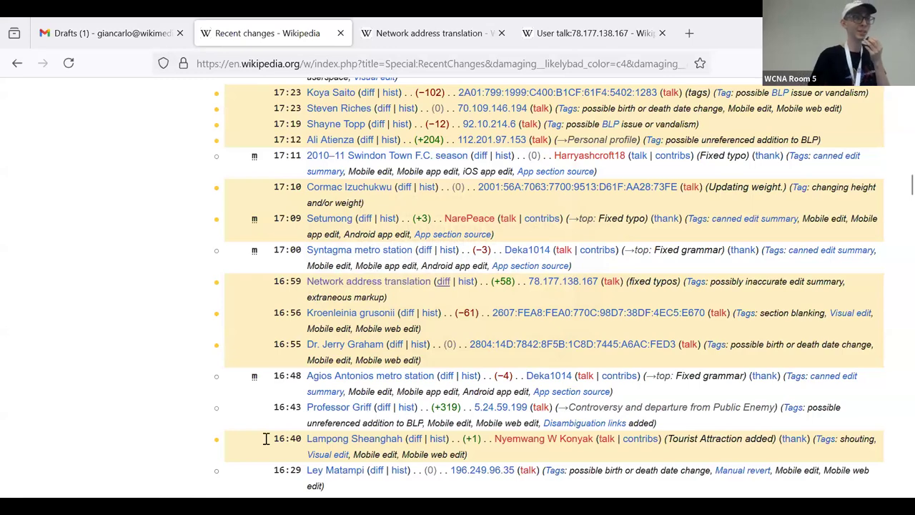
scroll(521, 223, up, 4)
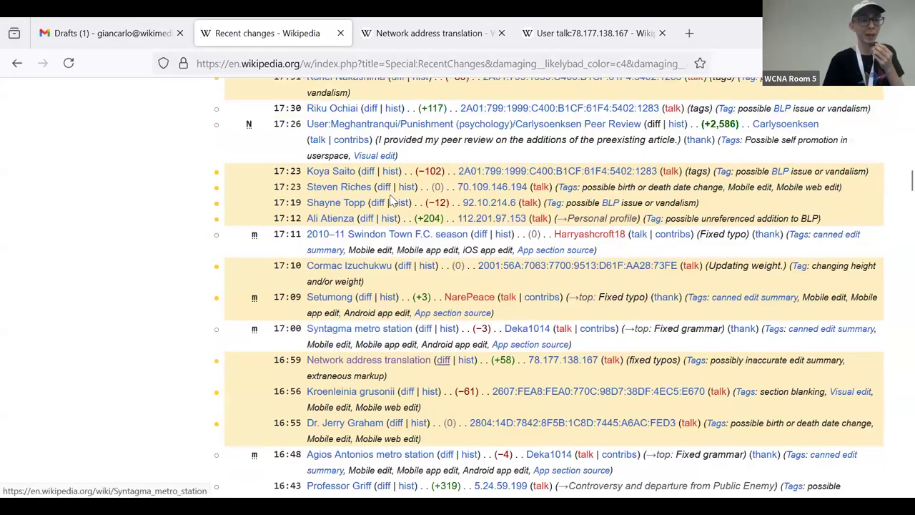
scroll(694, 157, up, 15)
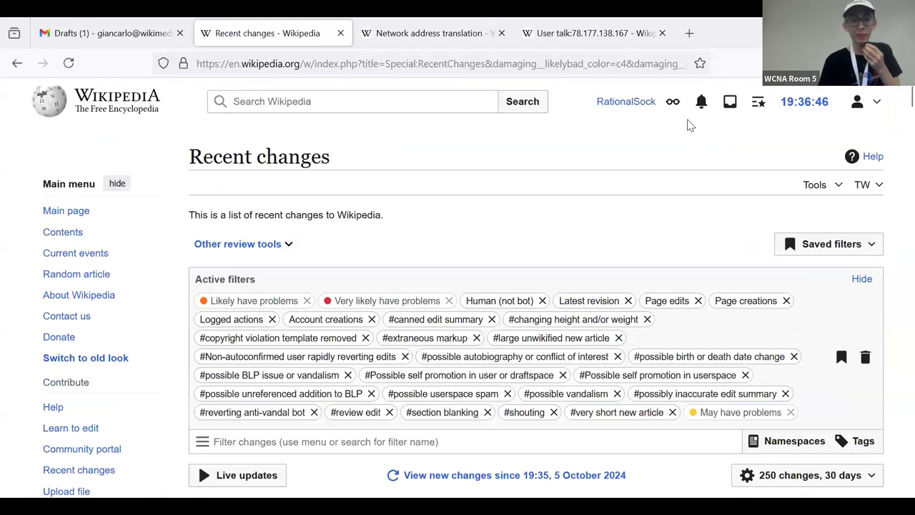
click(632, 101)
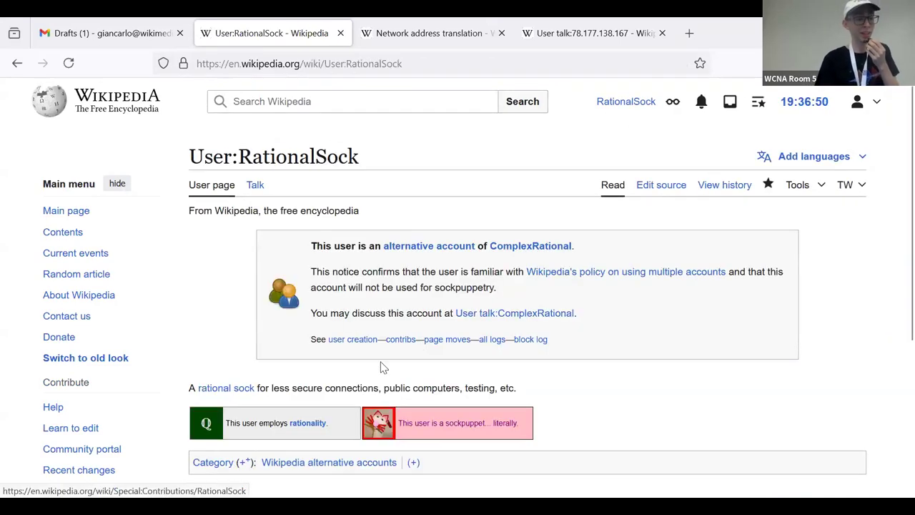
click(562, 249)
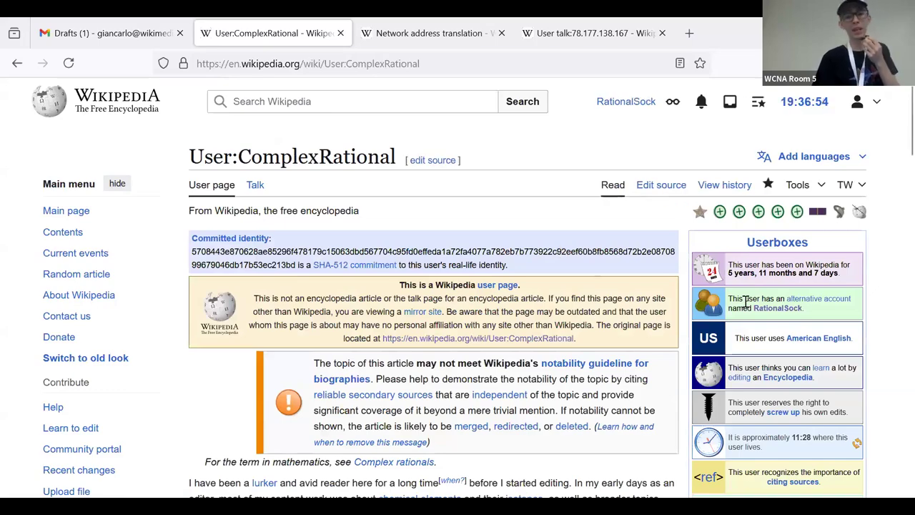
Step: Open the "Check changes to articles" link in the WikiProject Elements userbox
scroll(746, 305, down, 2)
scroll(746, 306, down, 4)
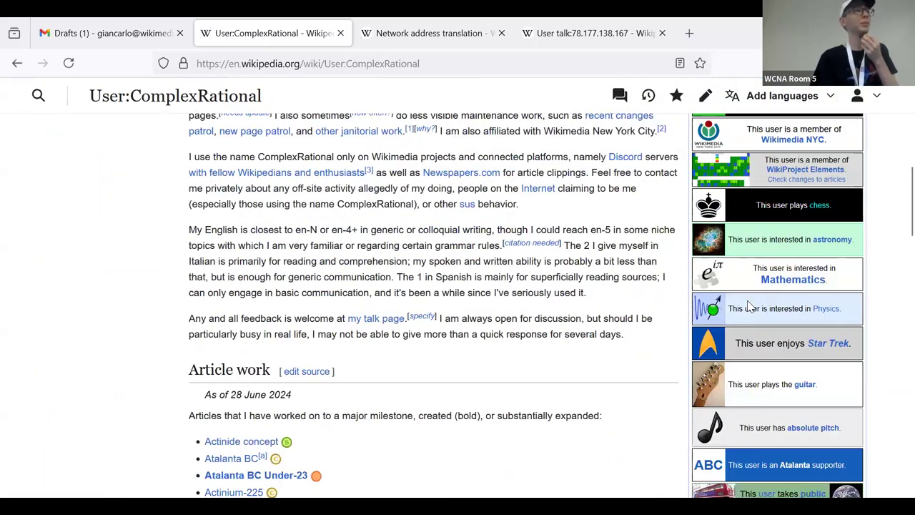
scroll(822, 336, up, 2)
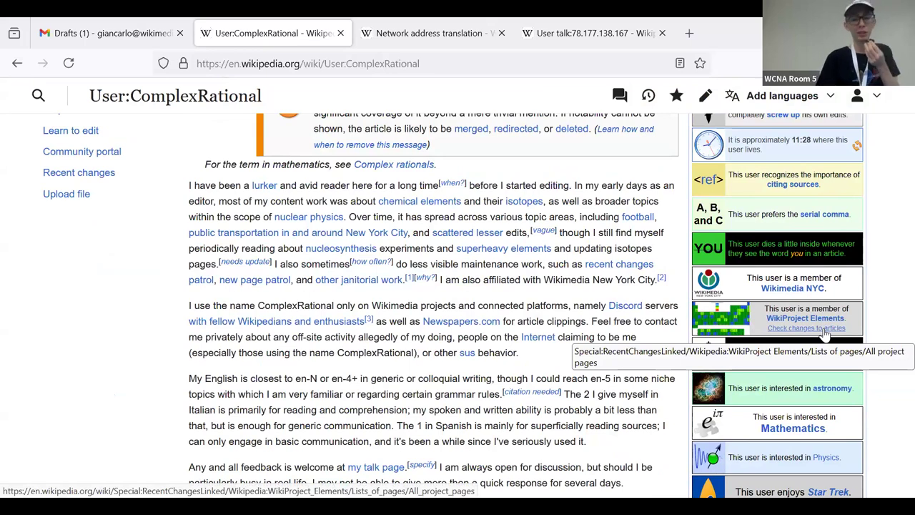
click(826, 333)
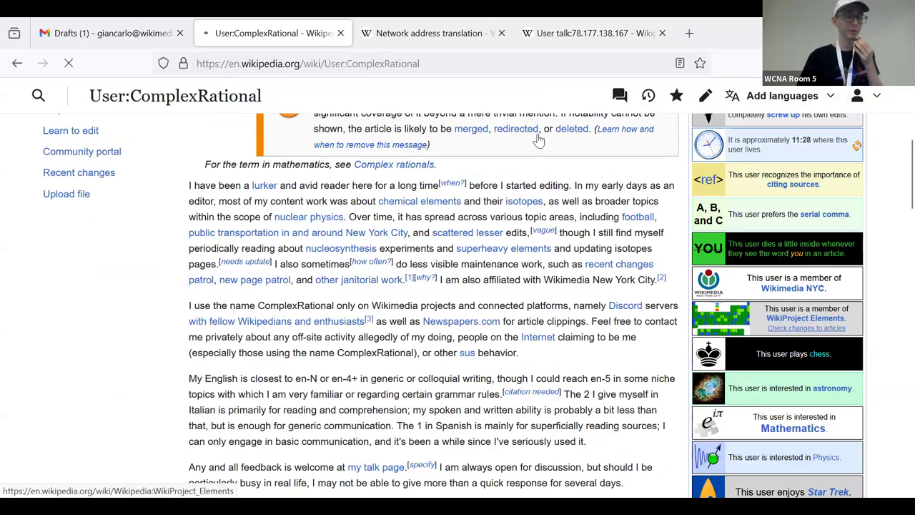
Step: Review the related changes for all WikiProject Elements project pages and switch back to the Gmail draft
scroll(336, 143, down, 2)
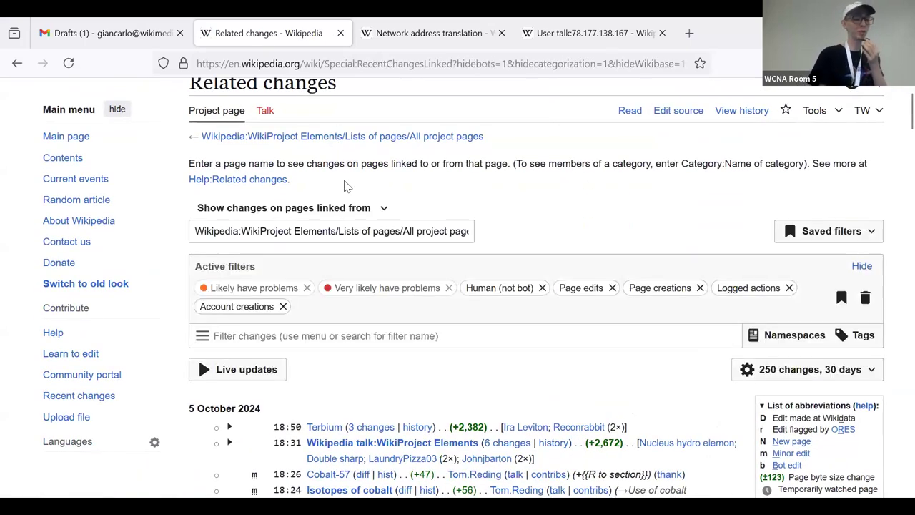
scroll(346, 202, down, 1)
scroll(346, 201, down, 4)
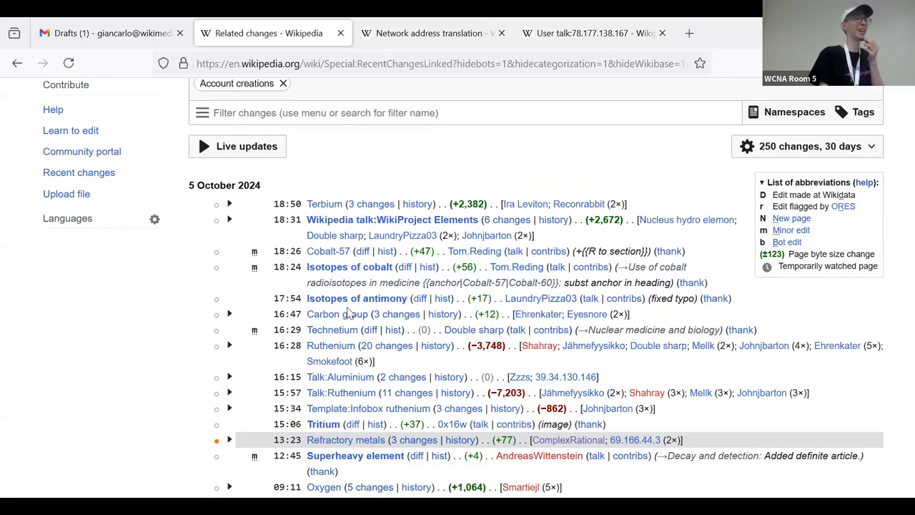
scroll(367, 170, up, 3)
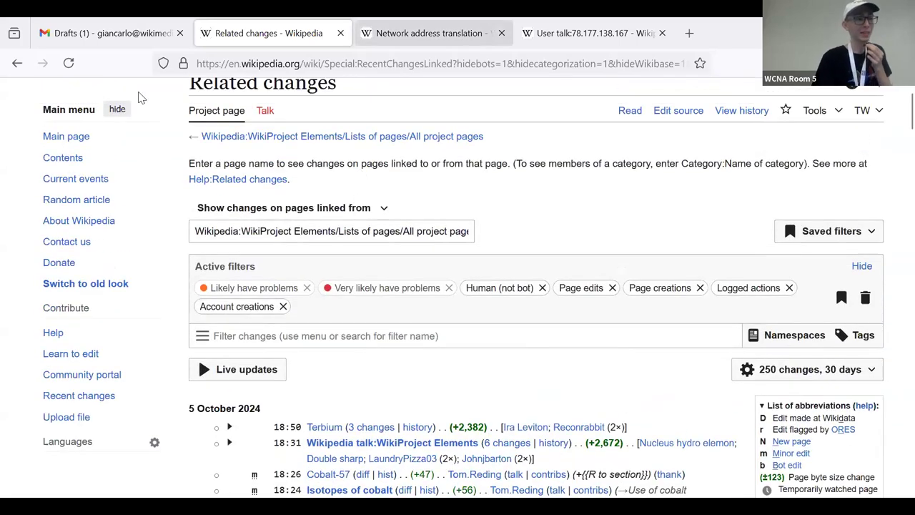
scroll(141, 98, up, 1)
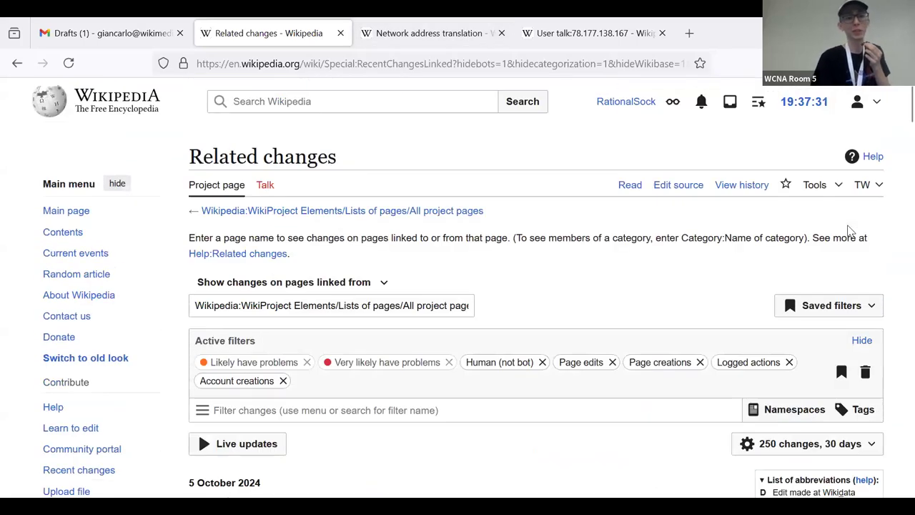
click(43, 25)
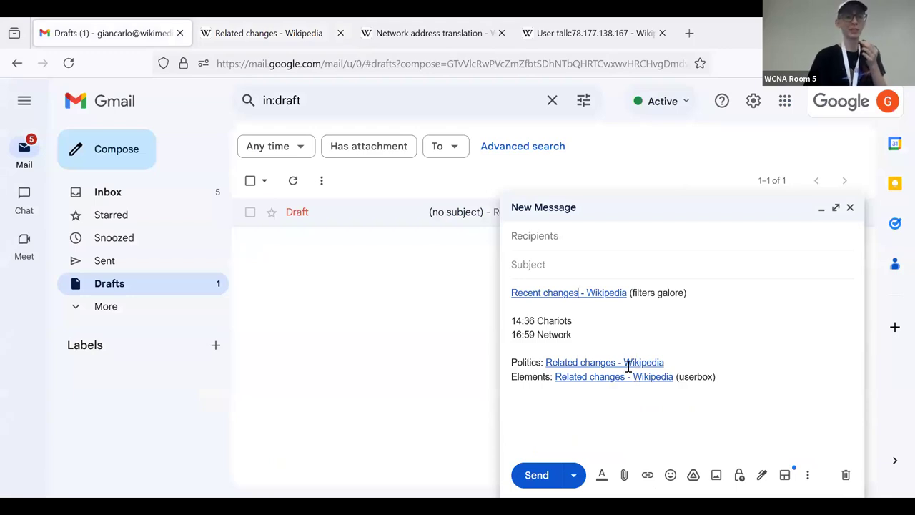
Step: Open the Politics related changes link from the draft and review recent edits on pages linked from 2024 United States presidential election
click(628, 366)
click(629, 378)
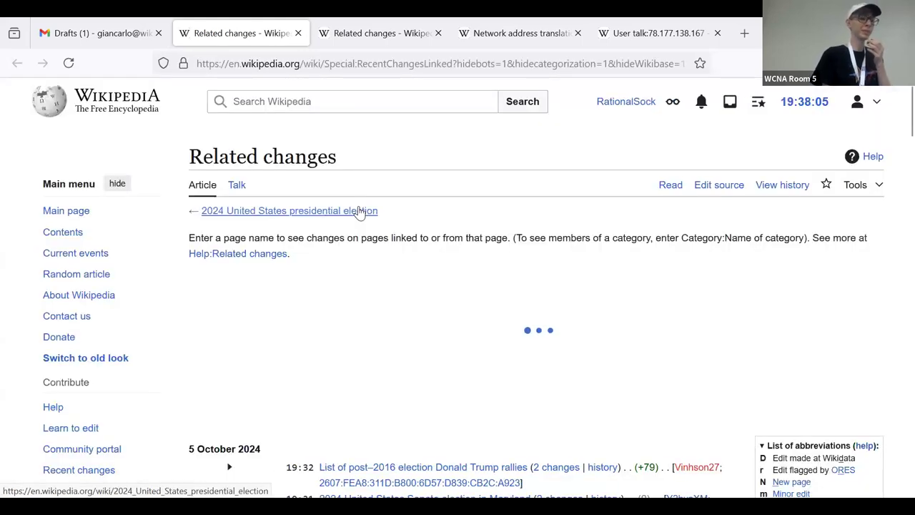
scroll(501, 240, down, 2)
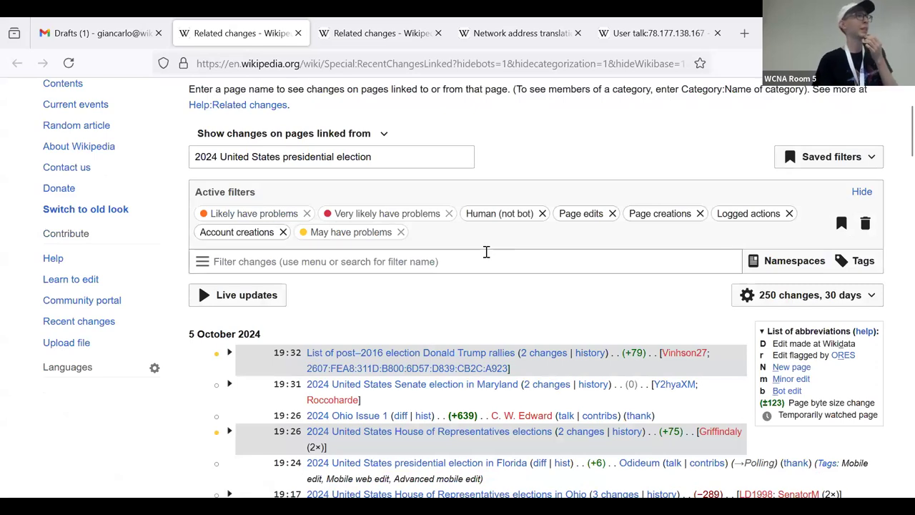
scroll(486, 251, up, 1)
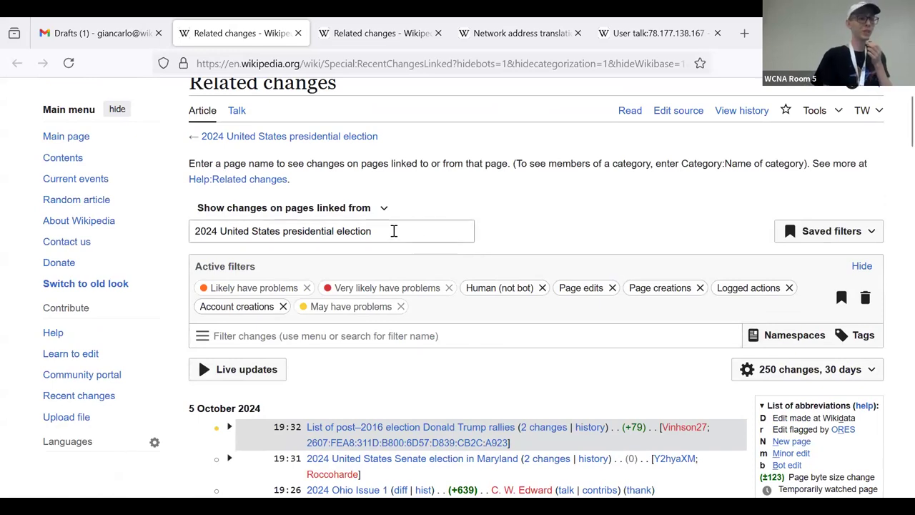
scroll(415, 265, down, 2)
scroll(413, 266, down, 1)
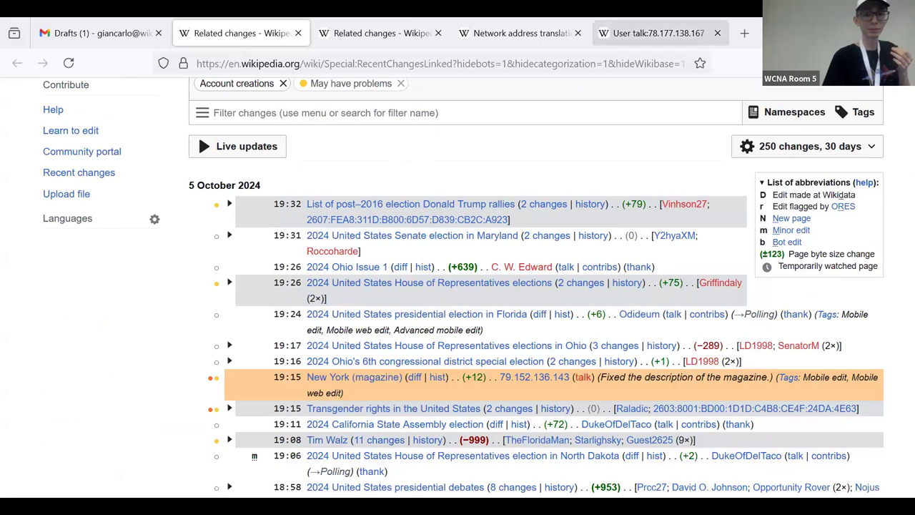
Step: Log out of the Wikipedia account, switch to the Gmail draft, and sign out of the Google account
scroll(874, 114, up, 4)
click(861, 101)
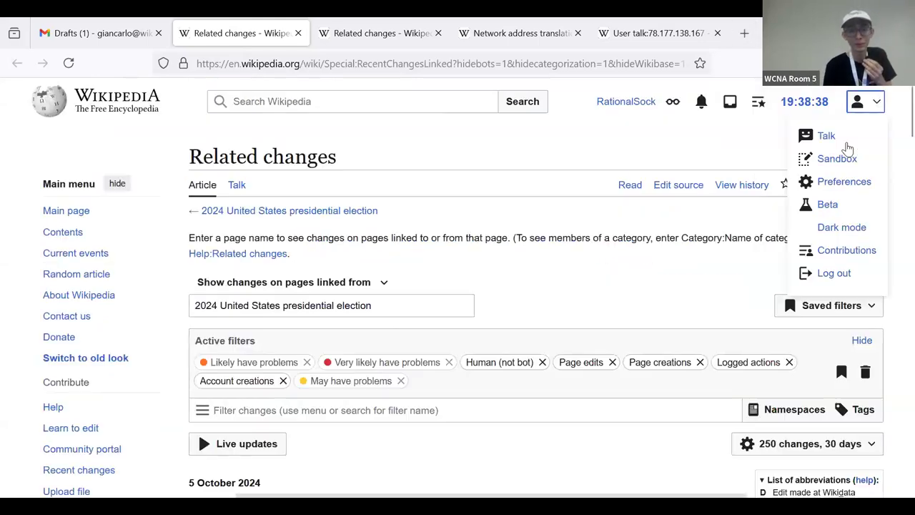
click(855, 283)
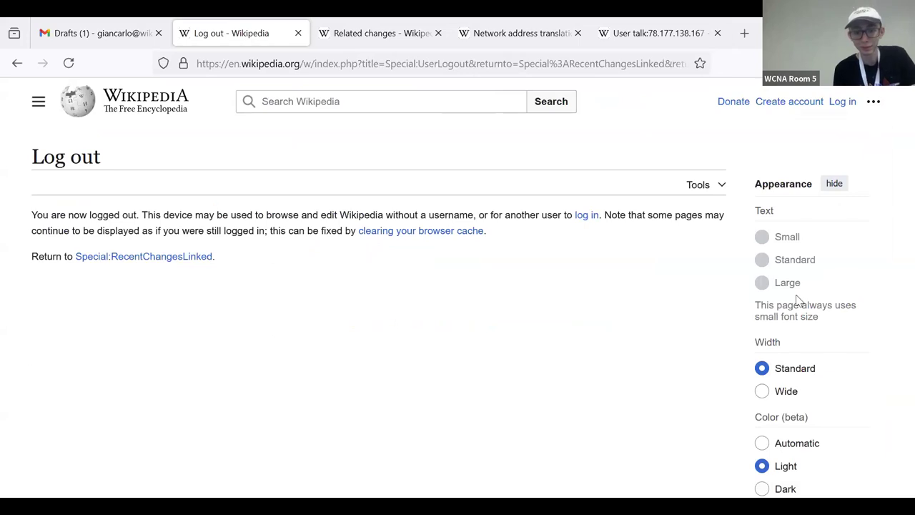
key(ctrl+shift+Tab)
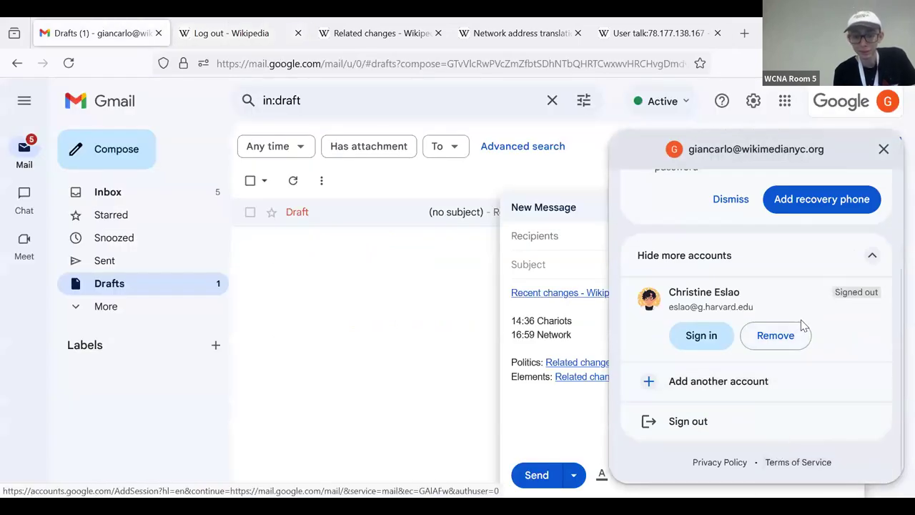
click(755, 419)
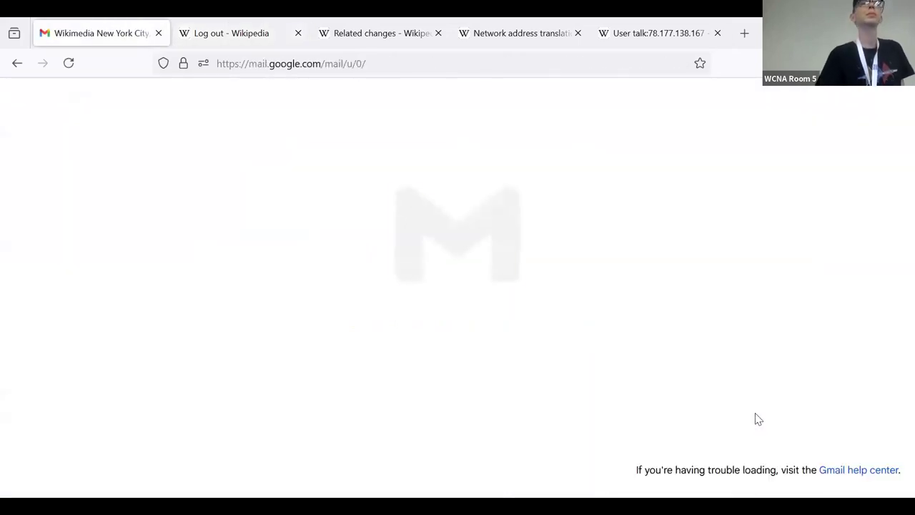